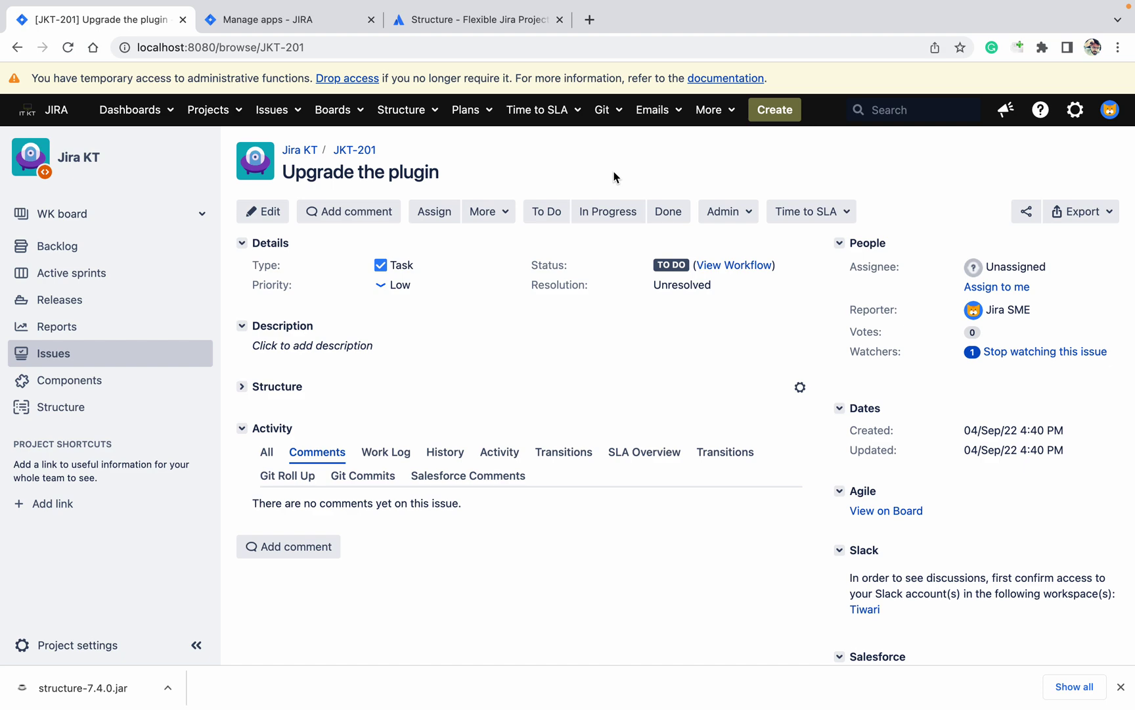
- Show Jira's Structure app details: installed 7.4.0, with update 8.1.1 available
left_click(290, 20)
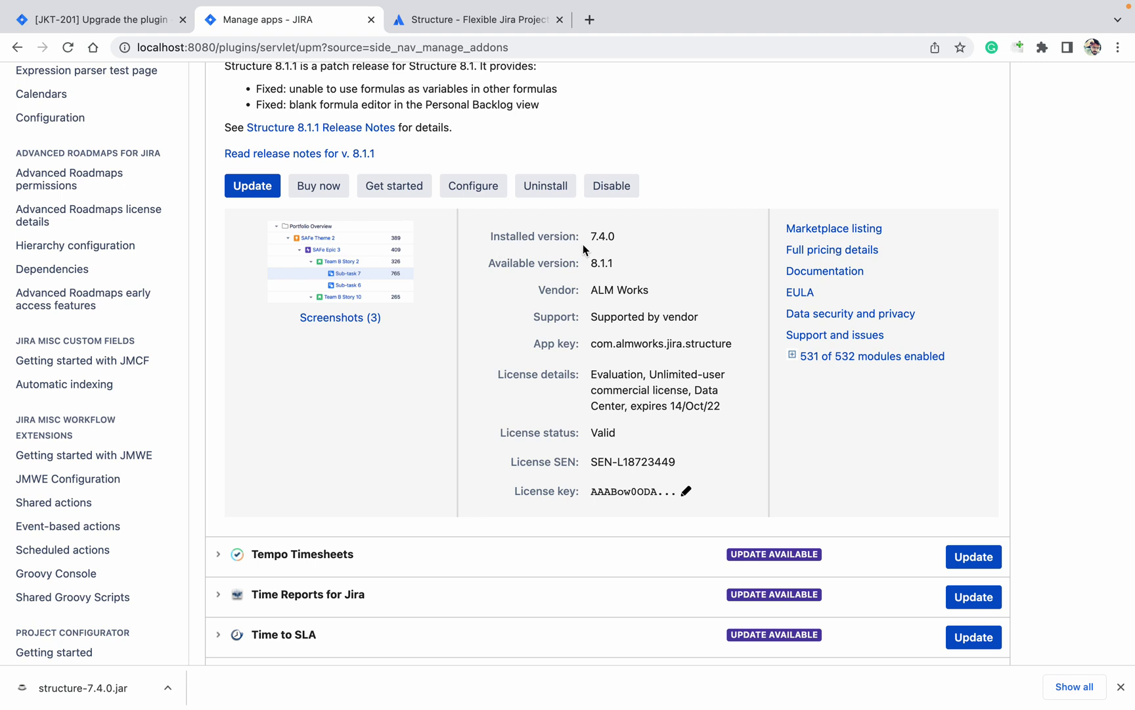
scroll(584, 251, "up", 3)
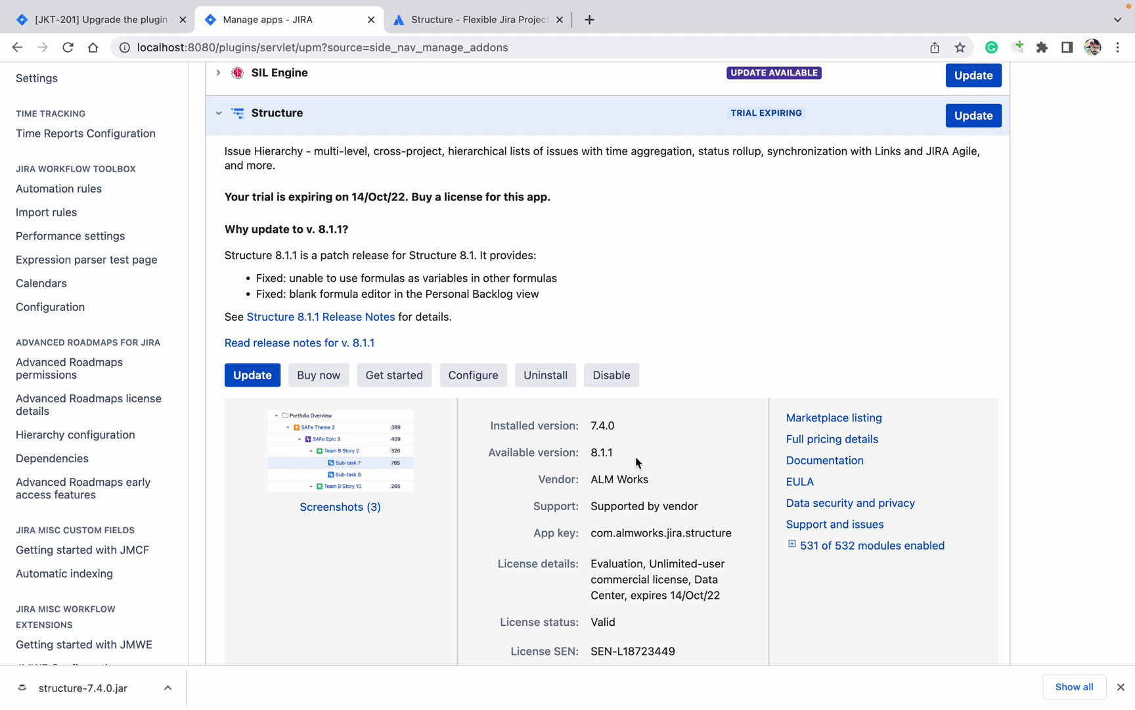
scroll(635, 458, "up", 1)
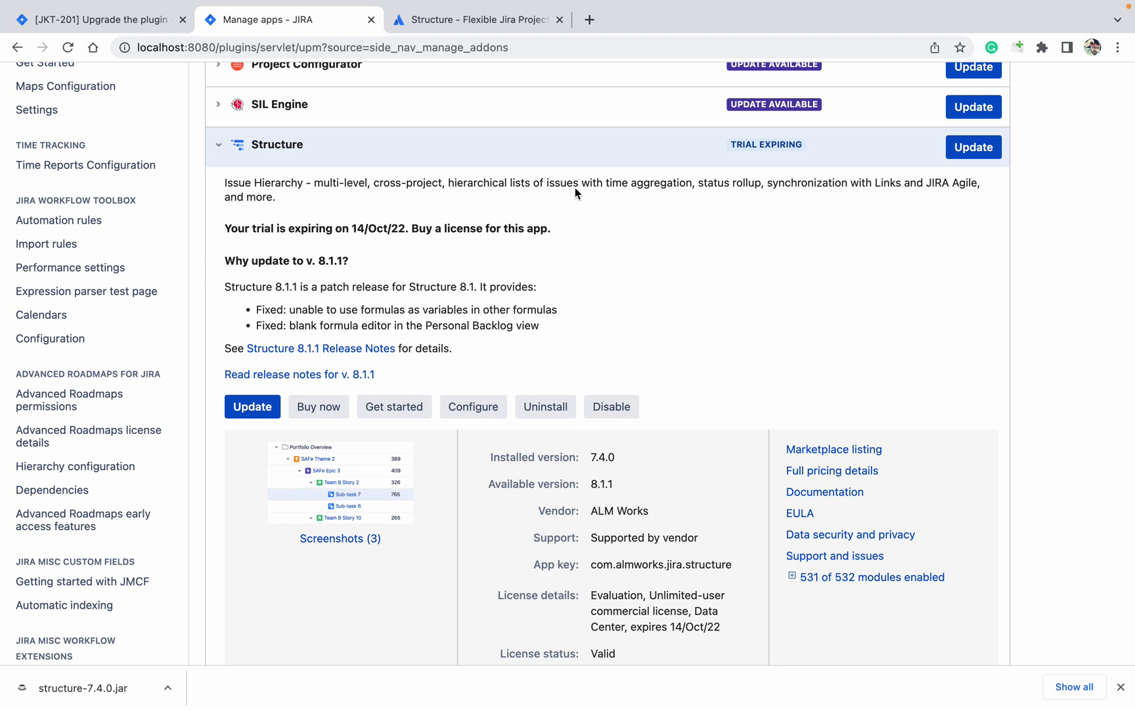
- Open the Marketplace Structure listing's full Data Center version history from 8.1.1 down to 8.0.0
left_click(506, 25)
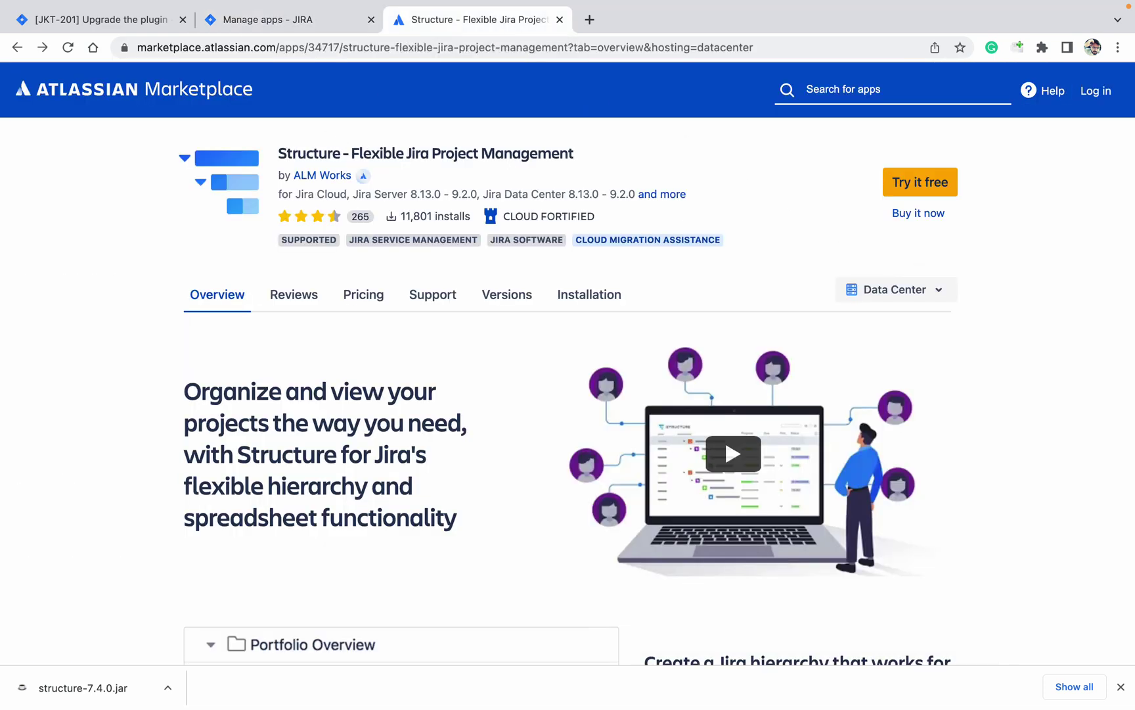
left_click(491, 301)
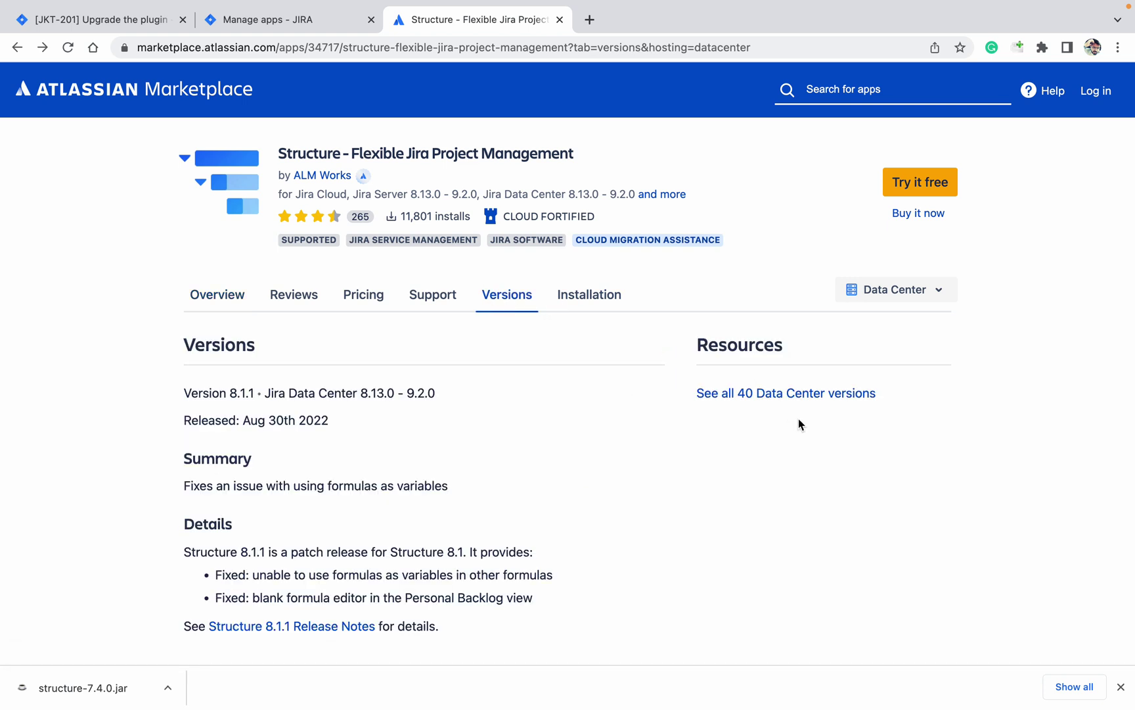
left_click(786, 393)
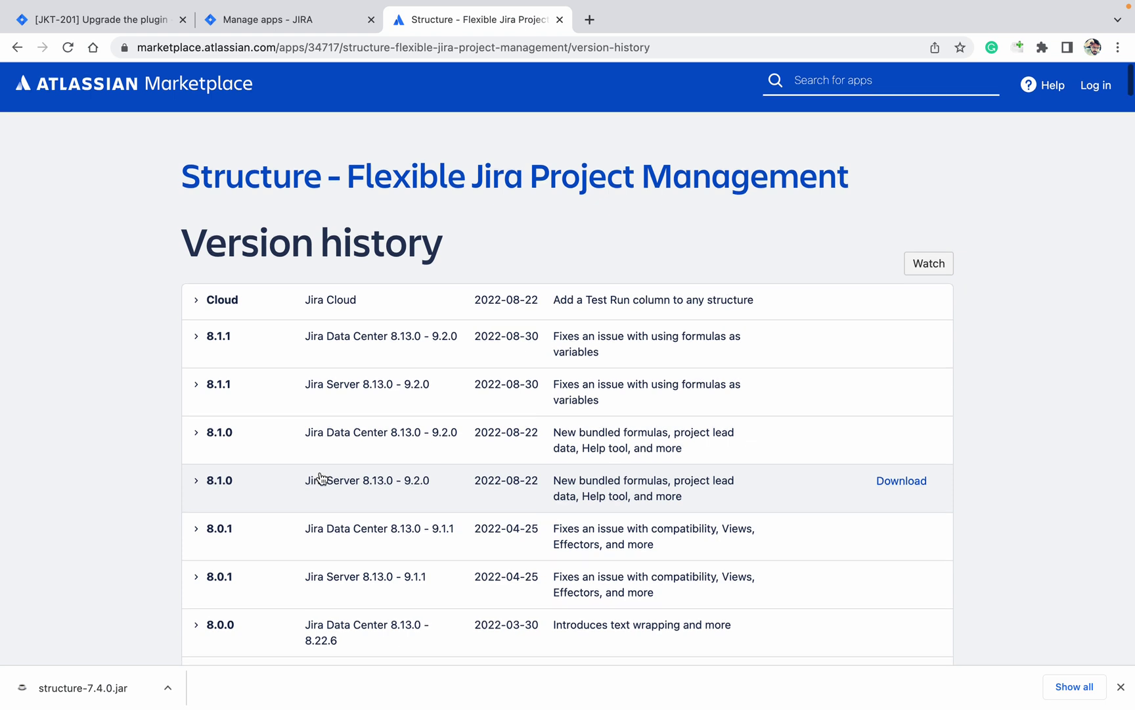
- Expand the 8.1.0 Jira Server release details, then go back to Jira's Structure app page
scroll(320, 476, "down", 3)
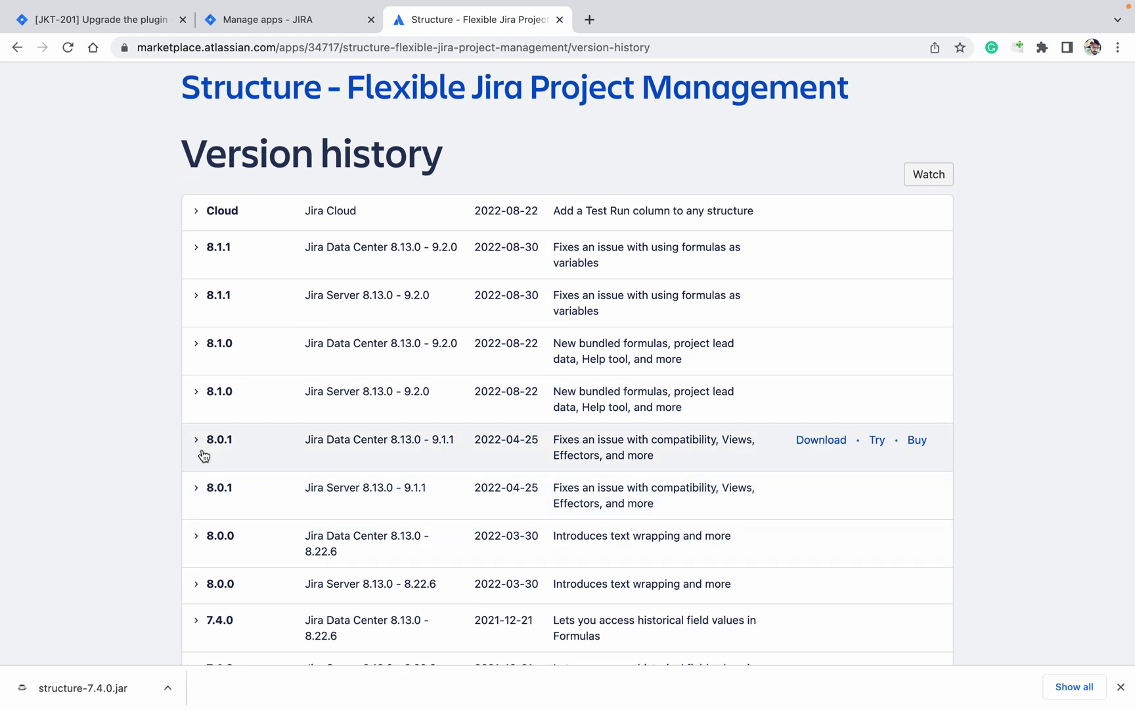
left_click(196, 394)
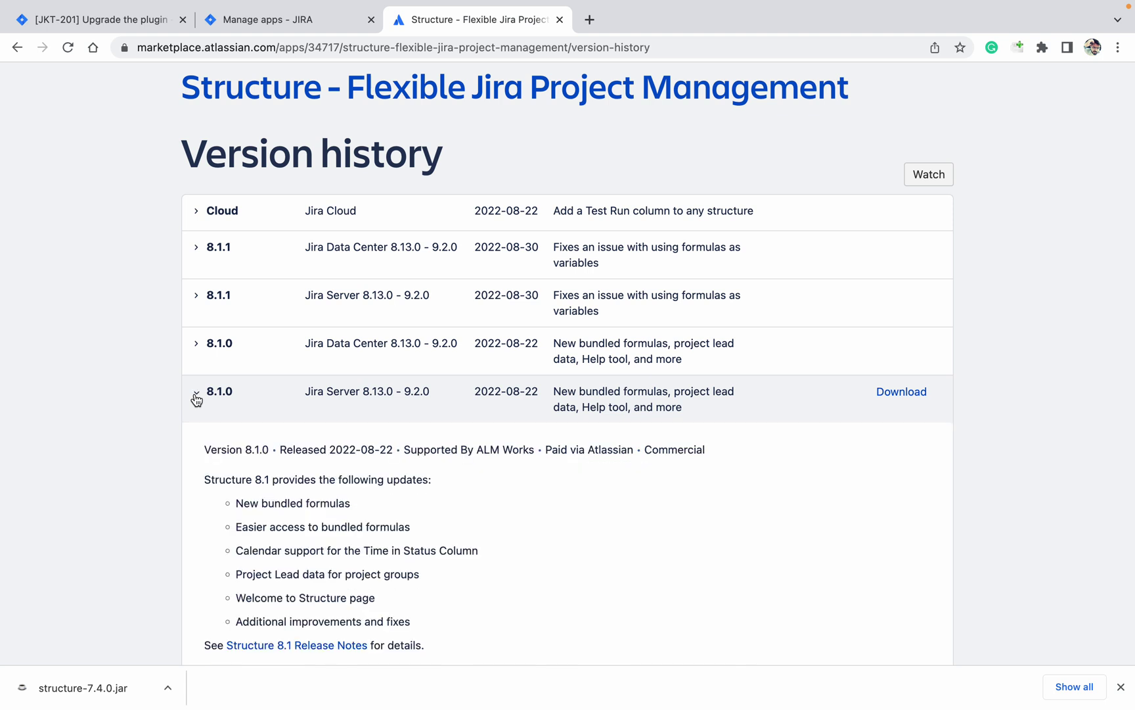
scroll(196, 399, "down", 5)
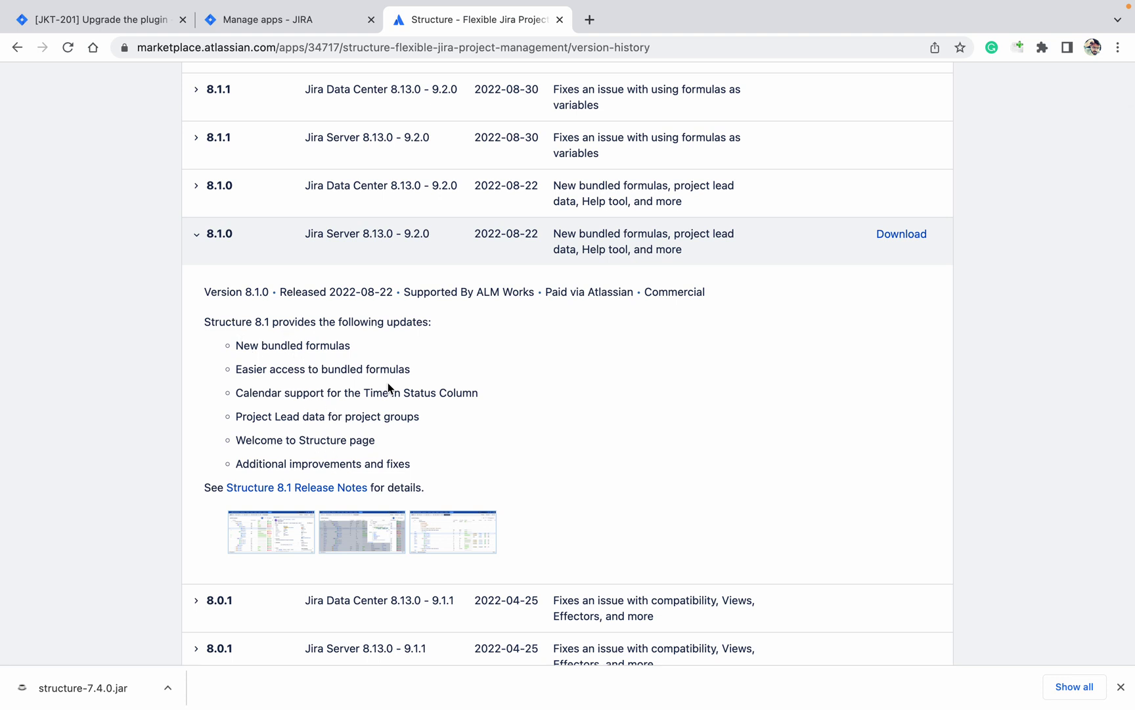
left_click(297, 19)
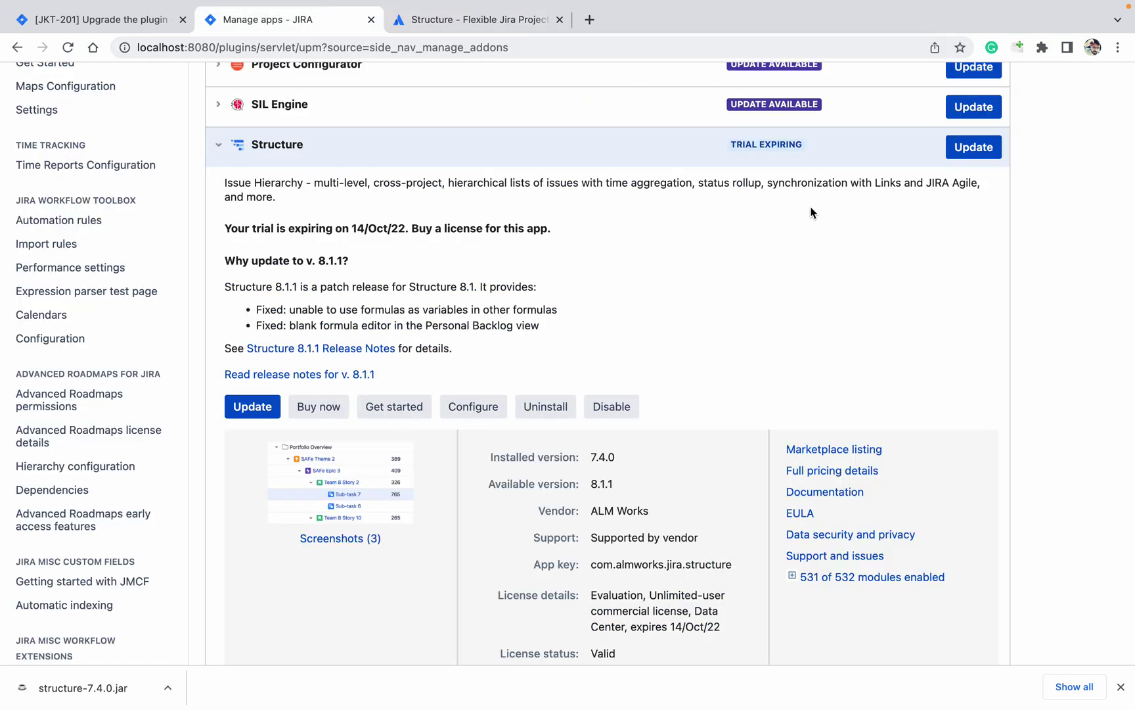
- Update Structure to 8.1.1; it fails with 'Problem accessing the file Structure.'
left_click(960, 158)
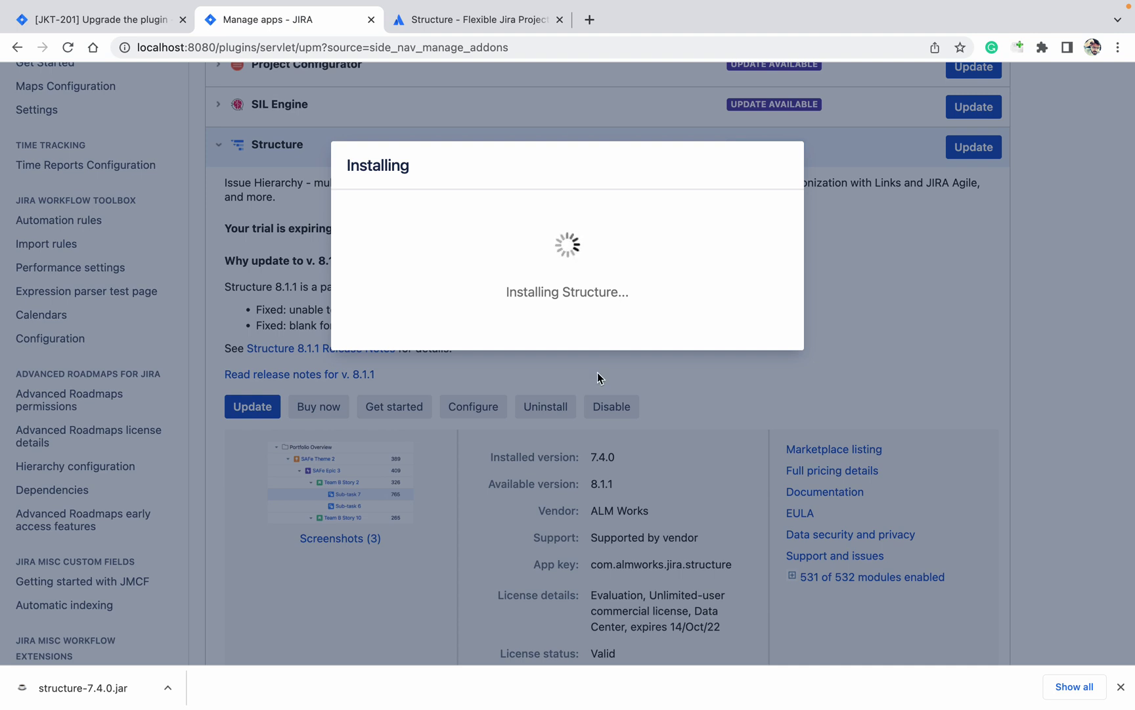
left_click(506, 21)
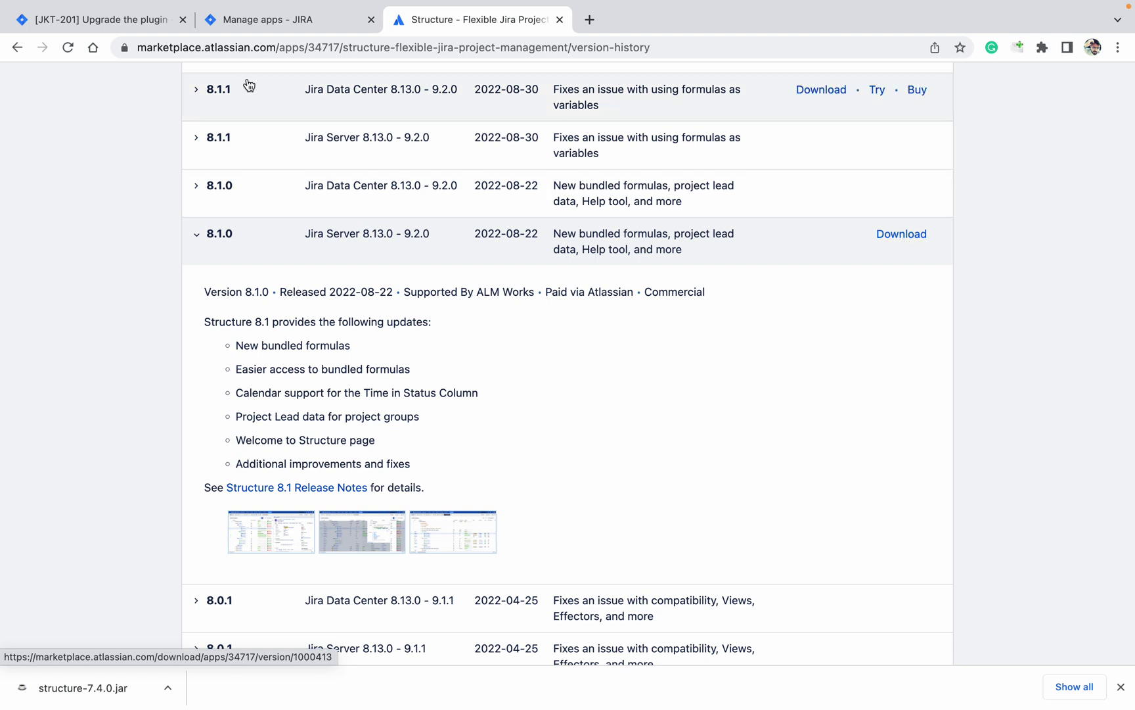
left_click(282, 28)
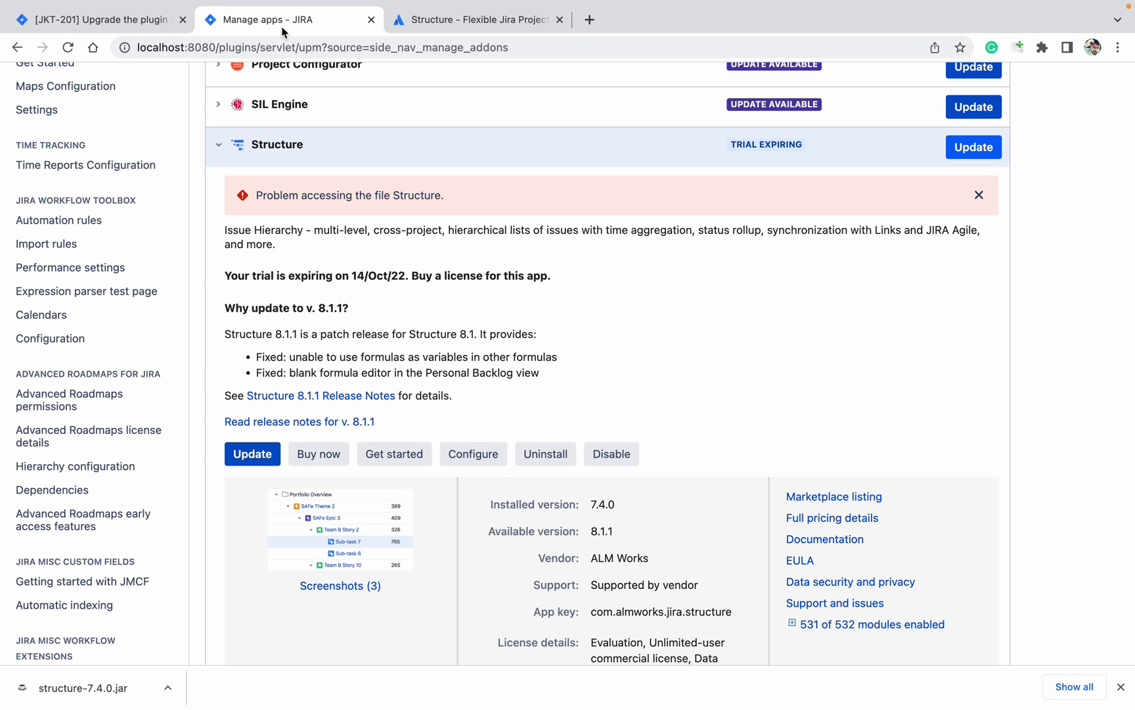
- Reload Jira's Manage apps page and check that Structure is still at 7.4.0
left_click(74, 45)
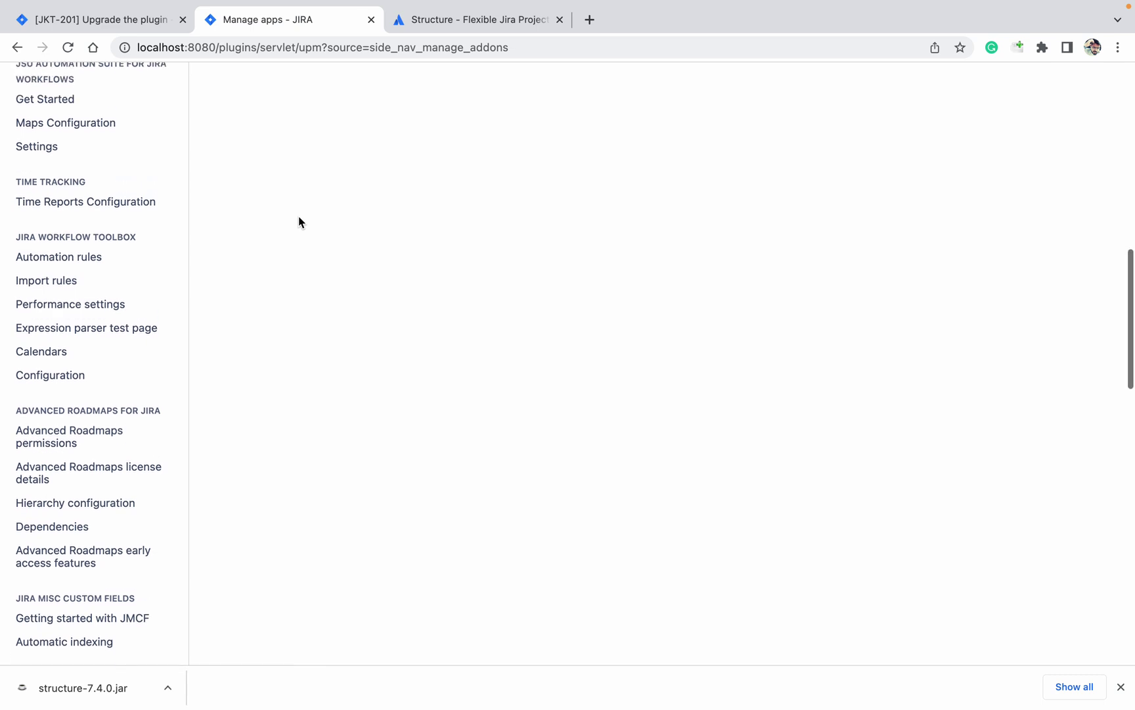
scroll(299, 215, "up", 10)
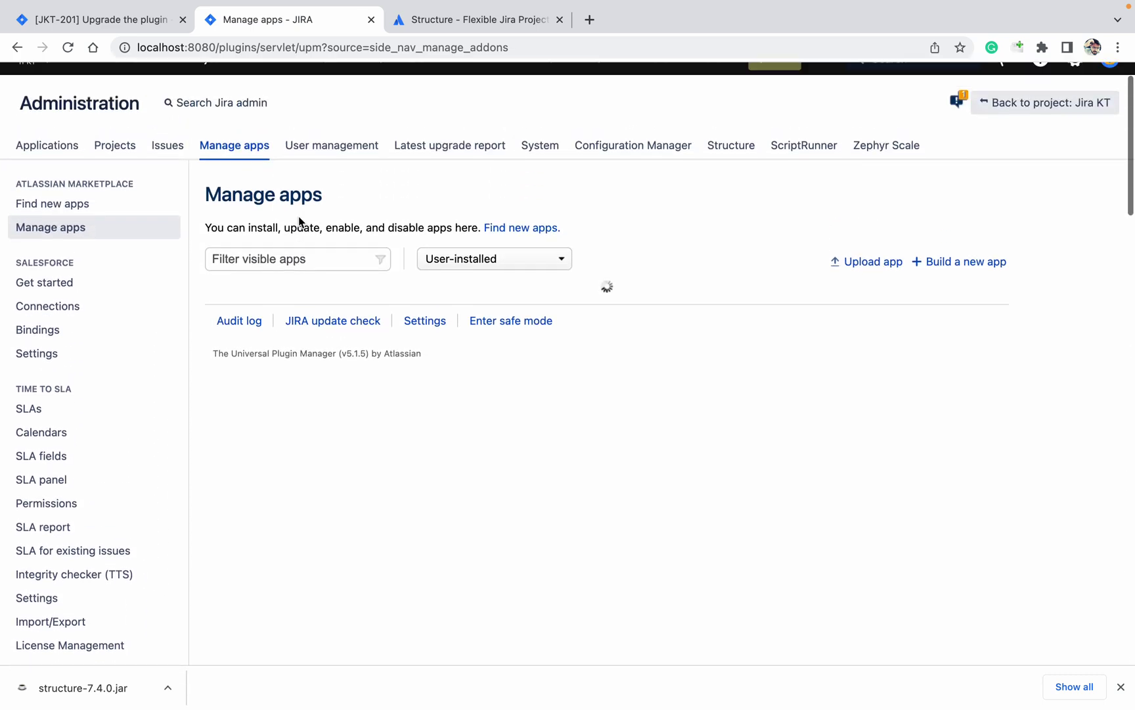
scroll(299, 217, "up", 2)
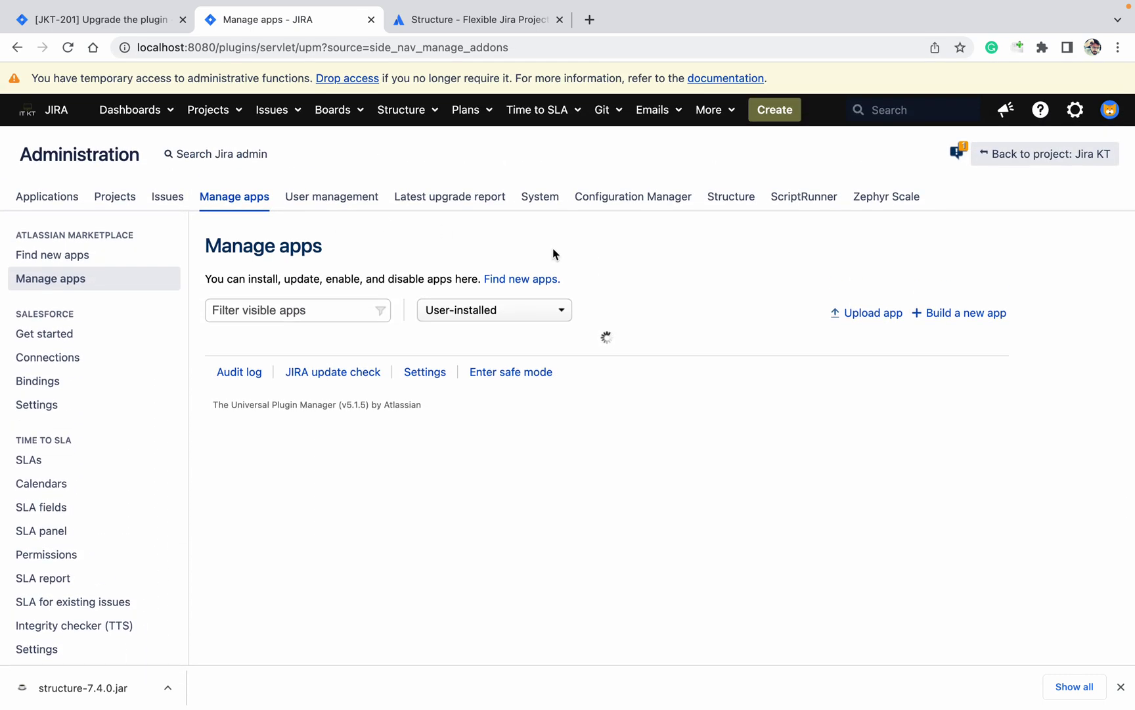
scroll(553, 250, "down", 1)
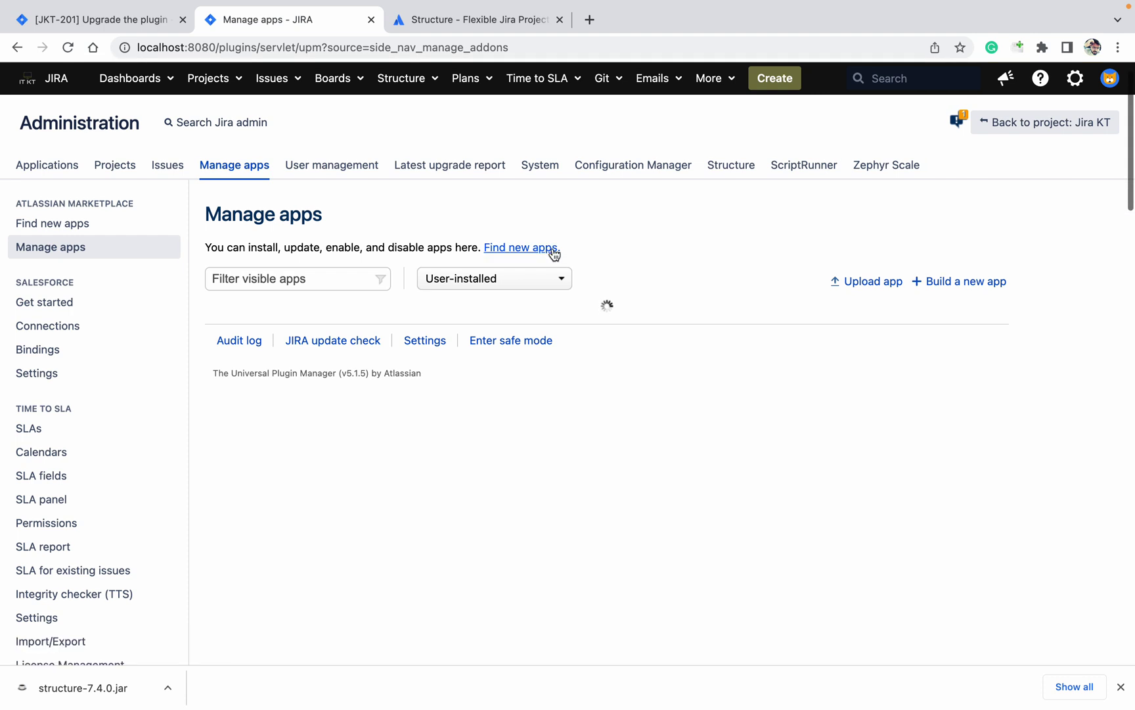
- Download the structure-8.1.0.jar Jira Server build from the Marketplace version history
left_click(499, 20)
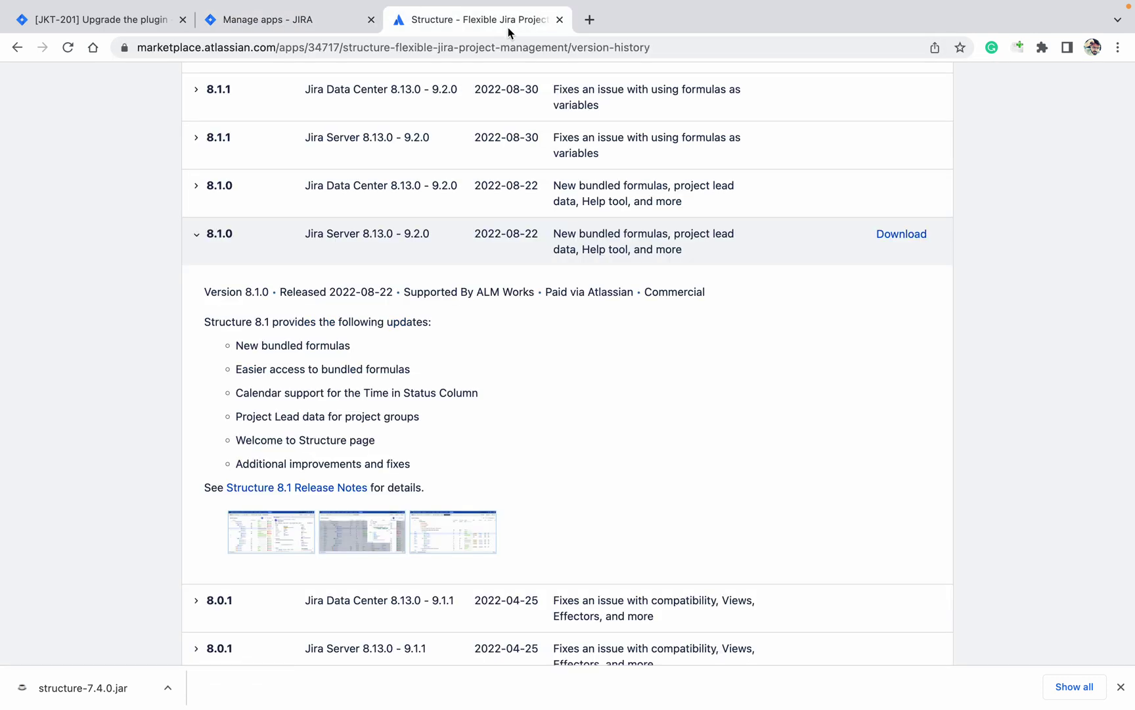
left_click(924, 235)
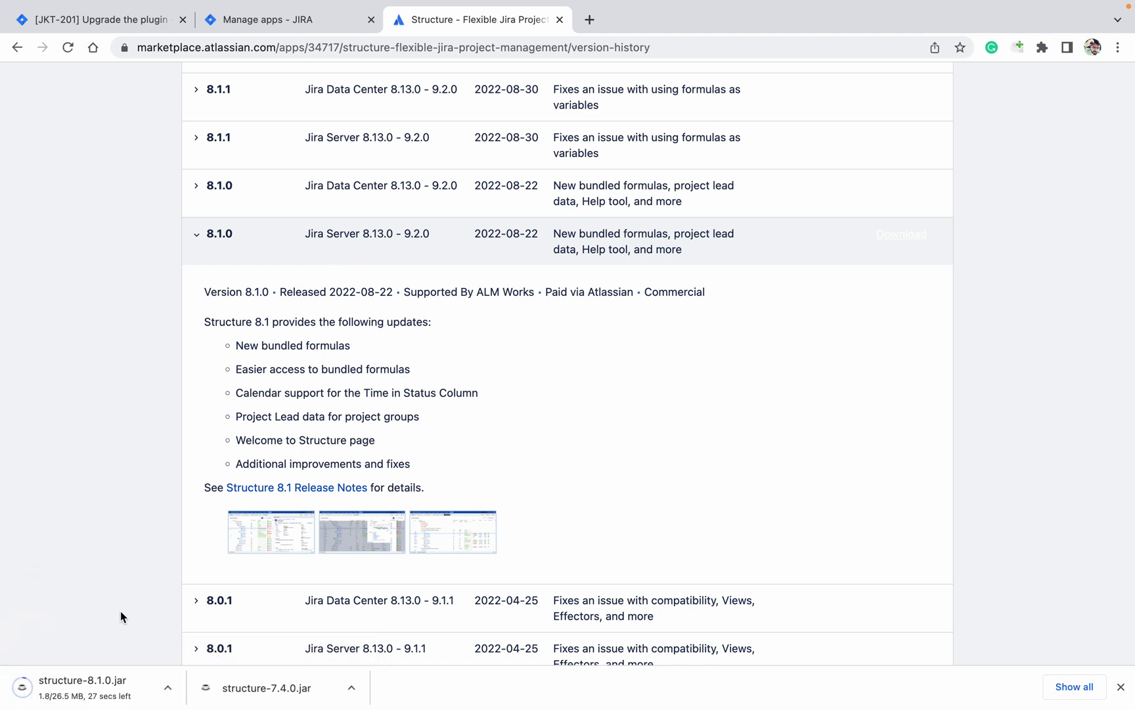
mouse_move(836, 6)
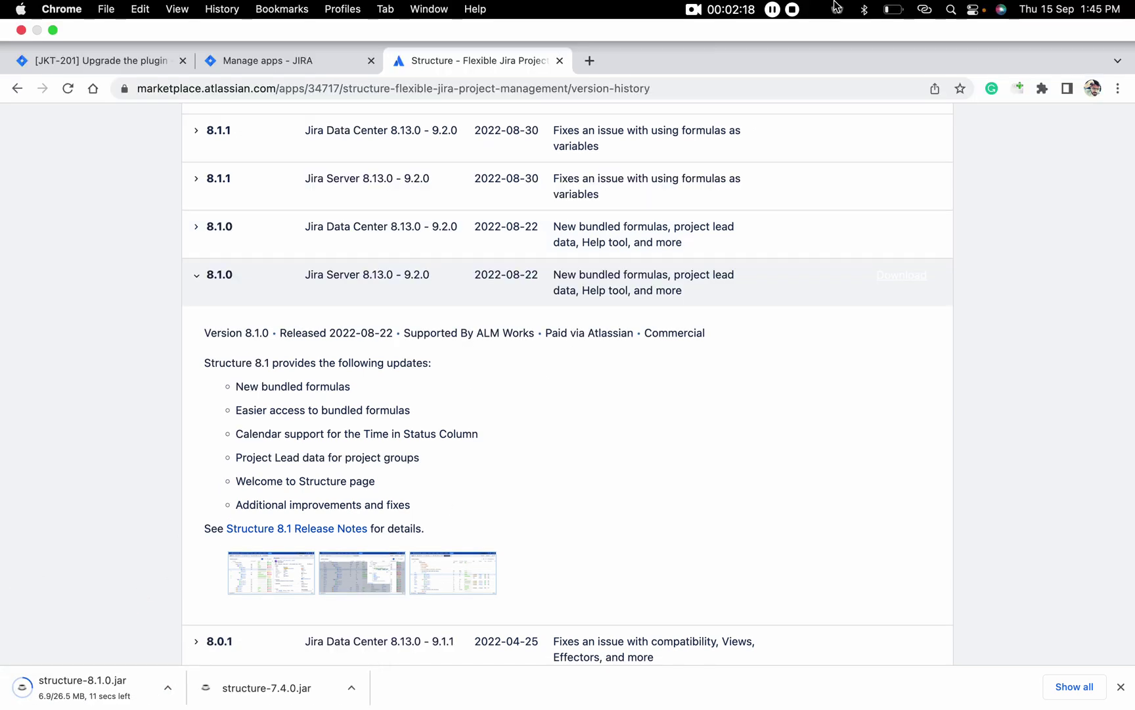
left_click(276, 59)
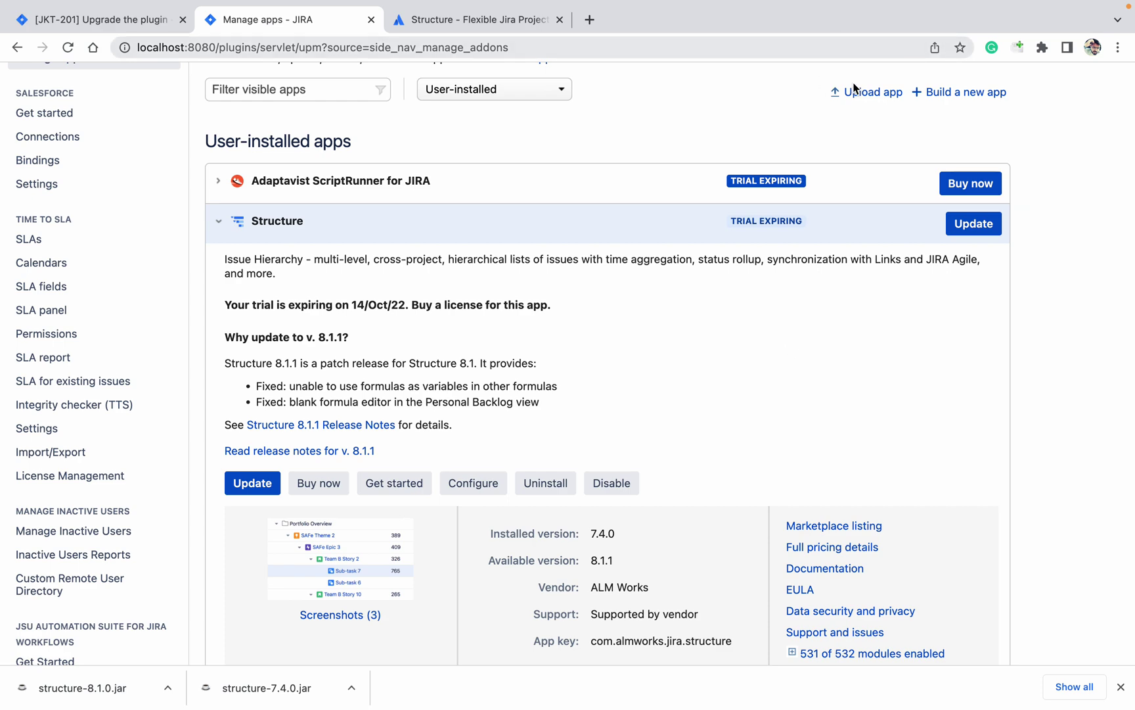
- Upload and install structure-8.1.0.jar from the Downloads folder through Upload app
left_click(872, 98)
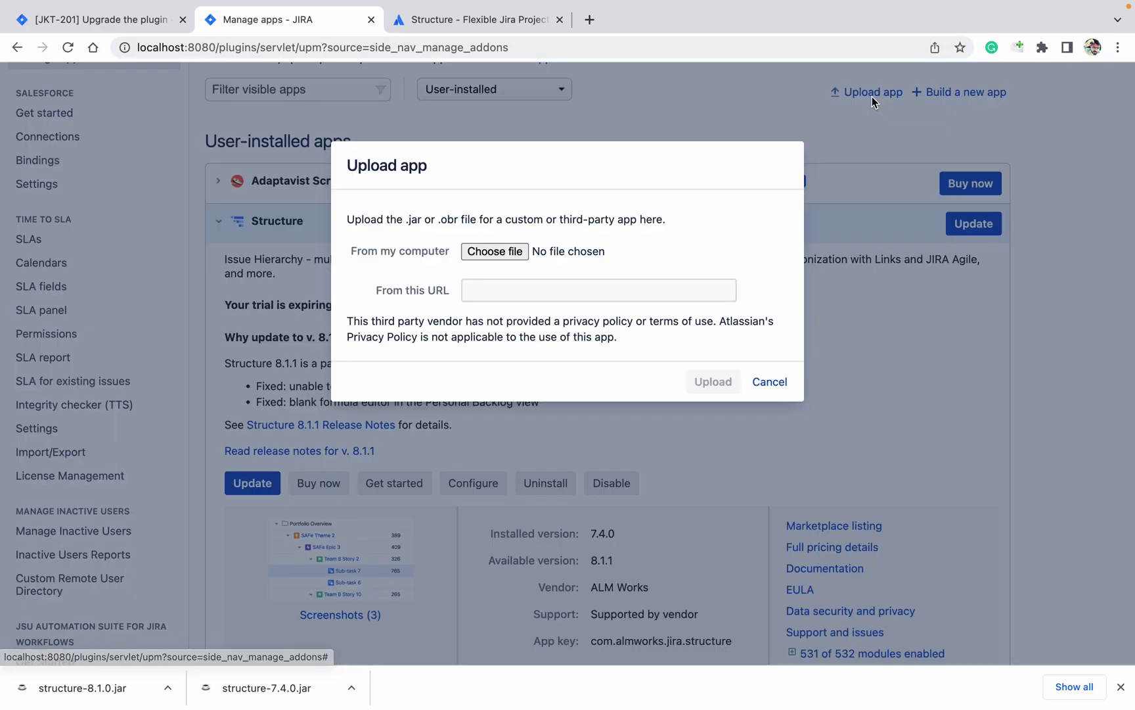
left_click(510, 251)
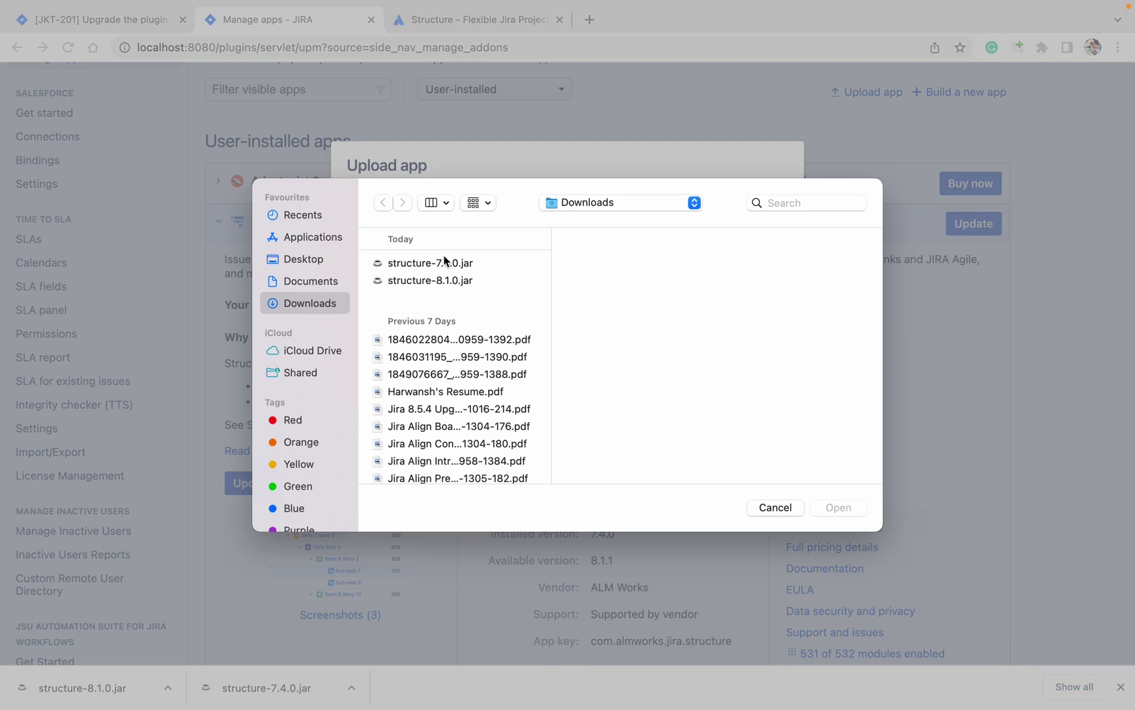
left_click(463, 284)
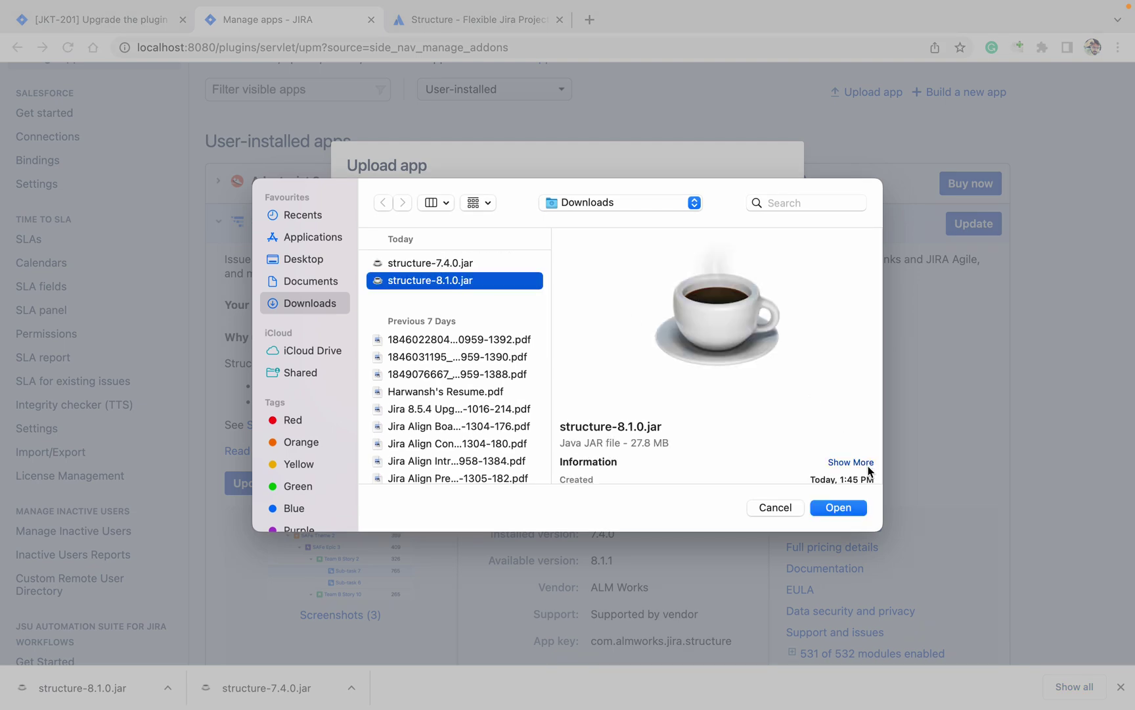
left_click(848, 507)
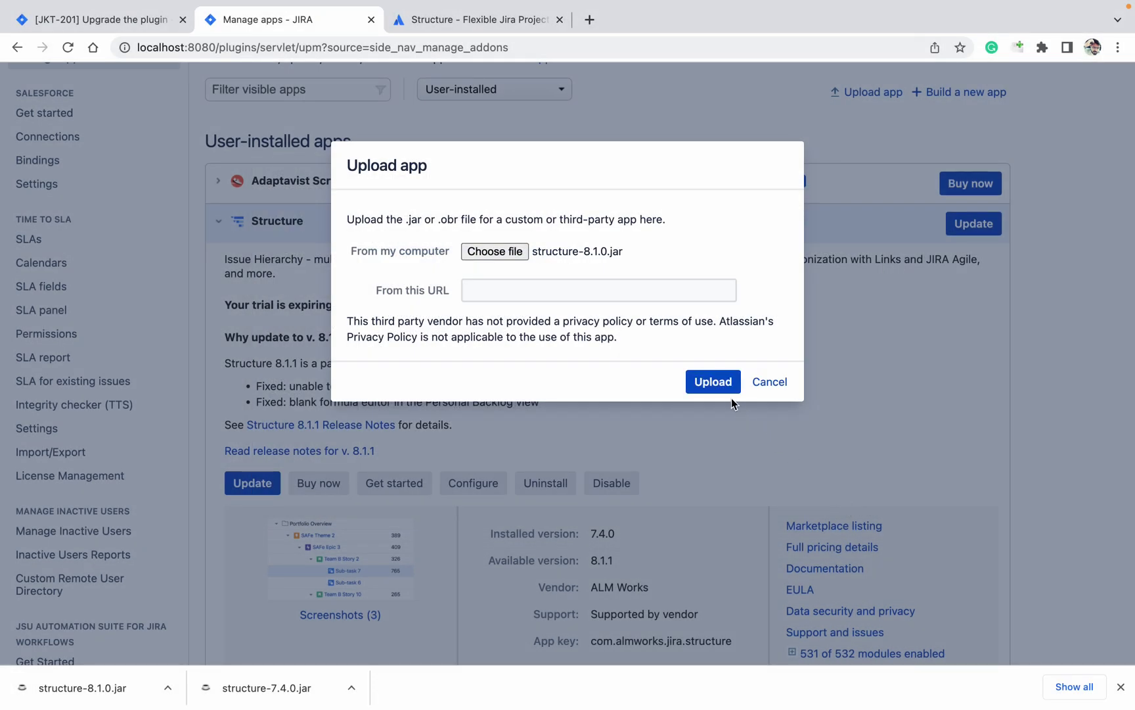
left_click(713, 382)
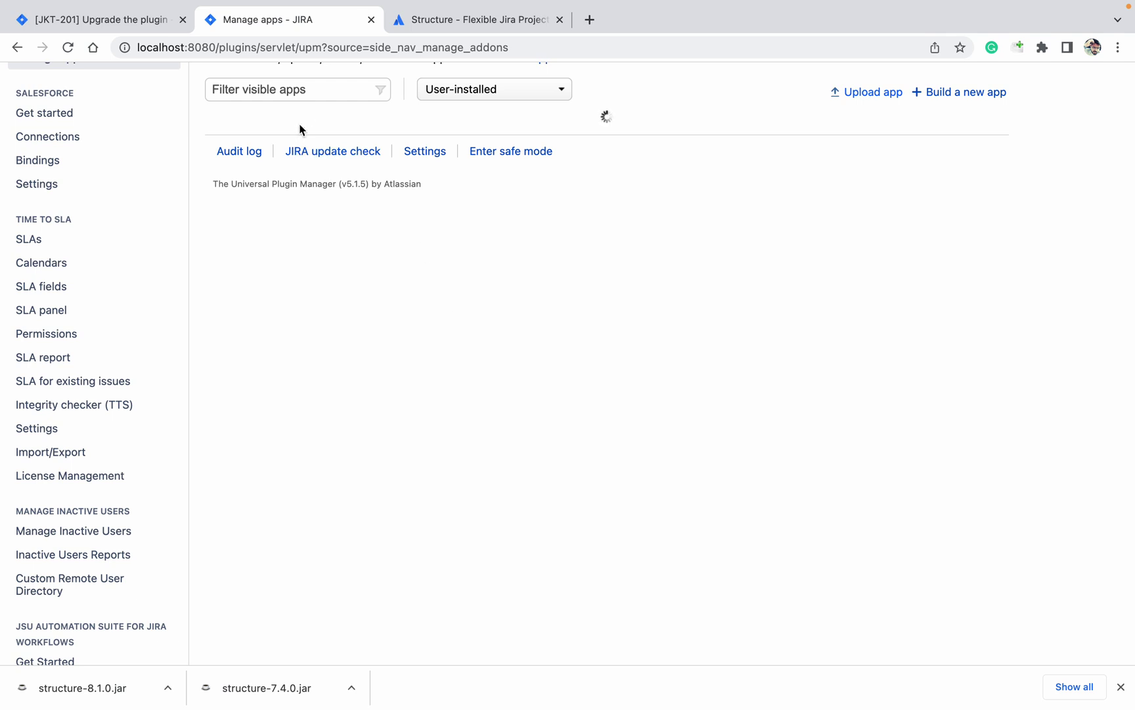
- Collapse and re-expand the 8.1.0 Jira Server row, then follow its Structure 8.1 Release Notes link
left_click(479, 22)
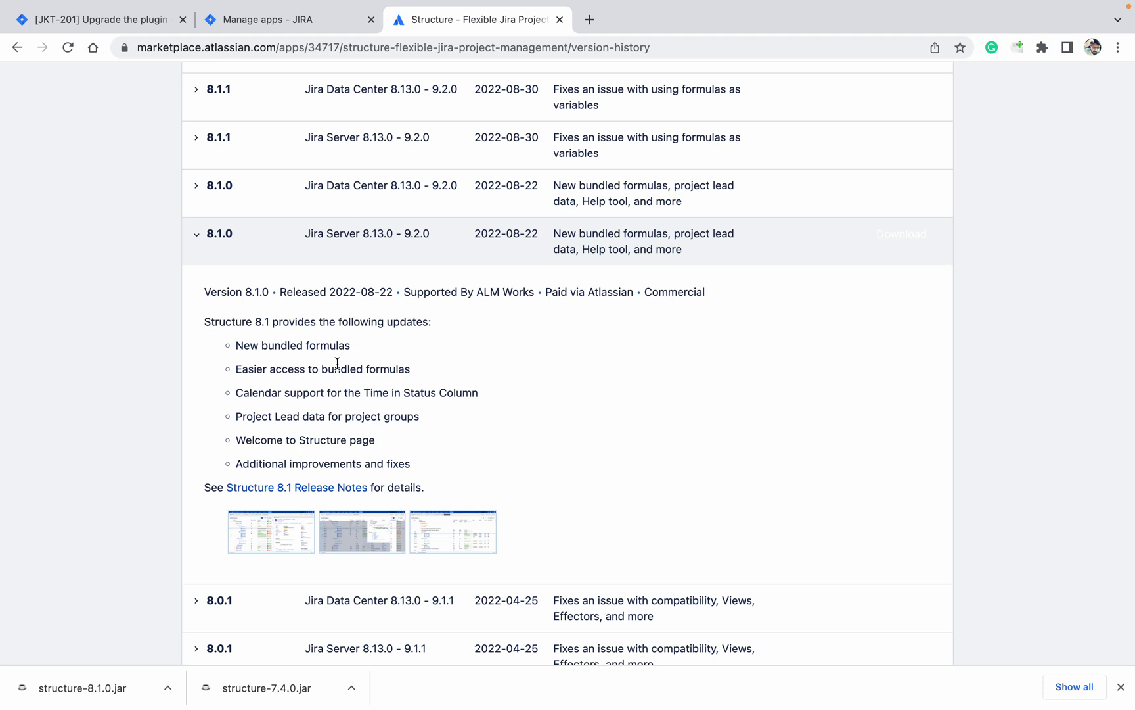
left_click(197, 235)
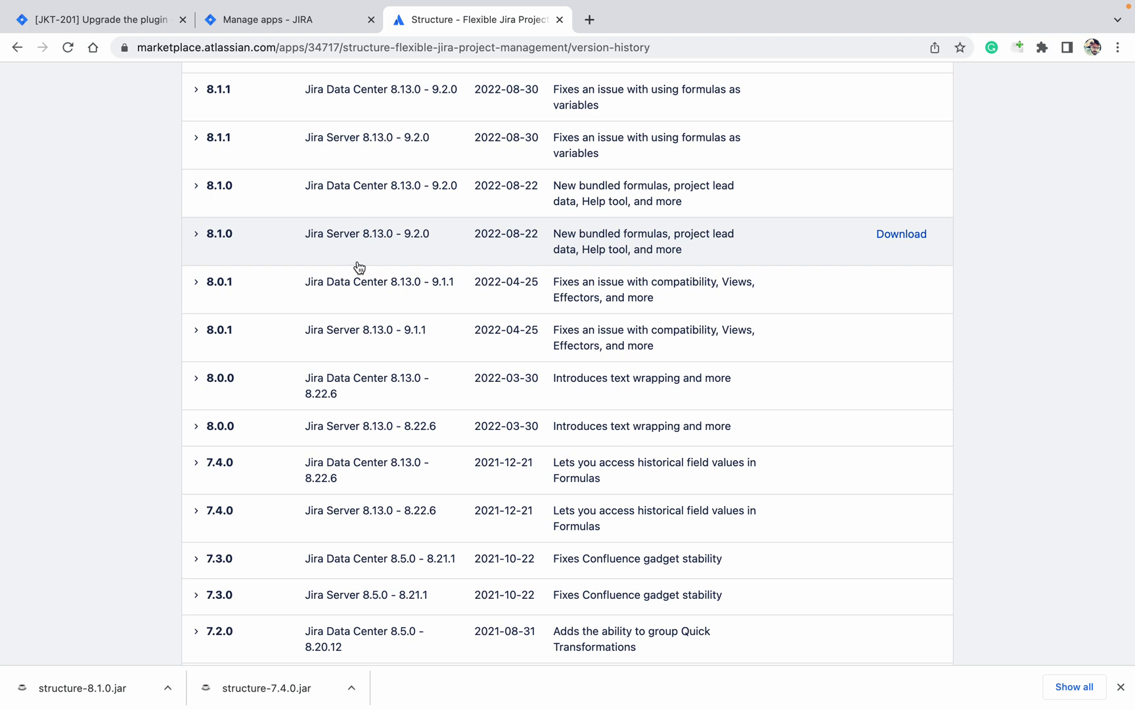
left_click(198, 242)
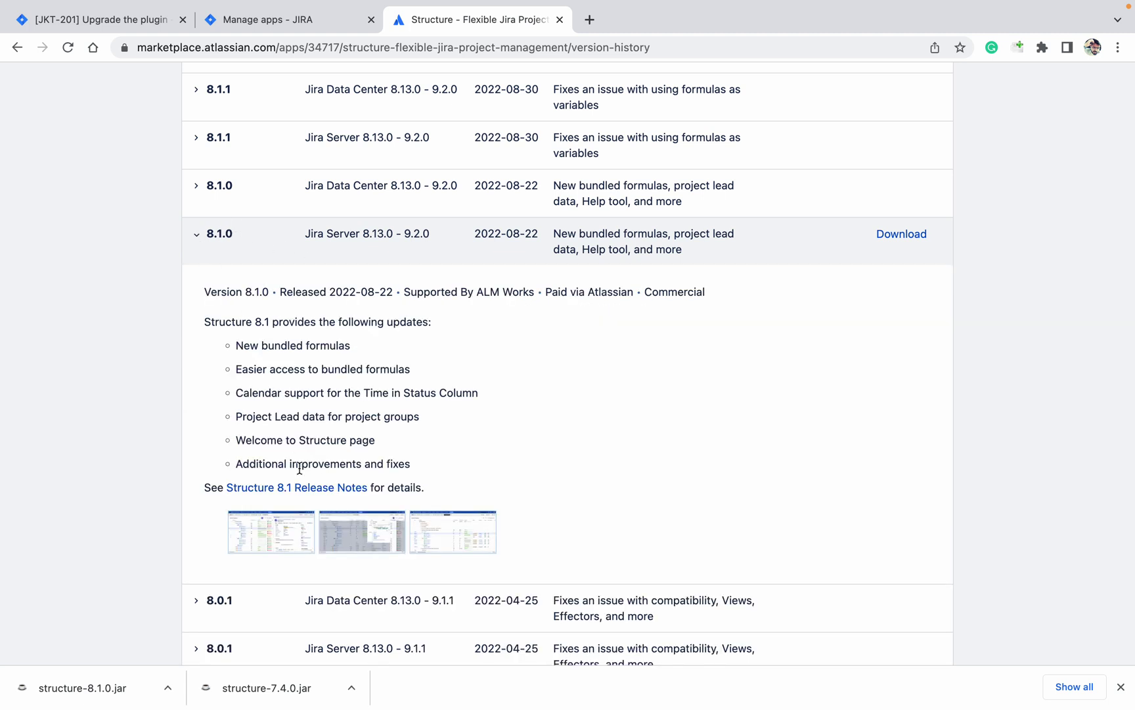
left_click(313, 492)
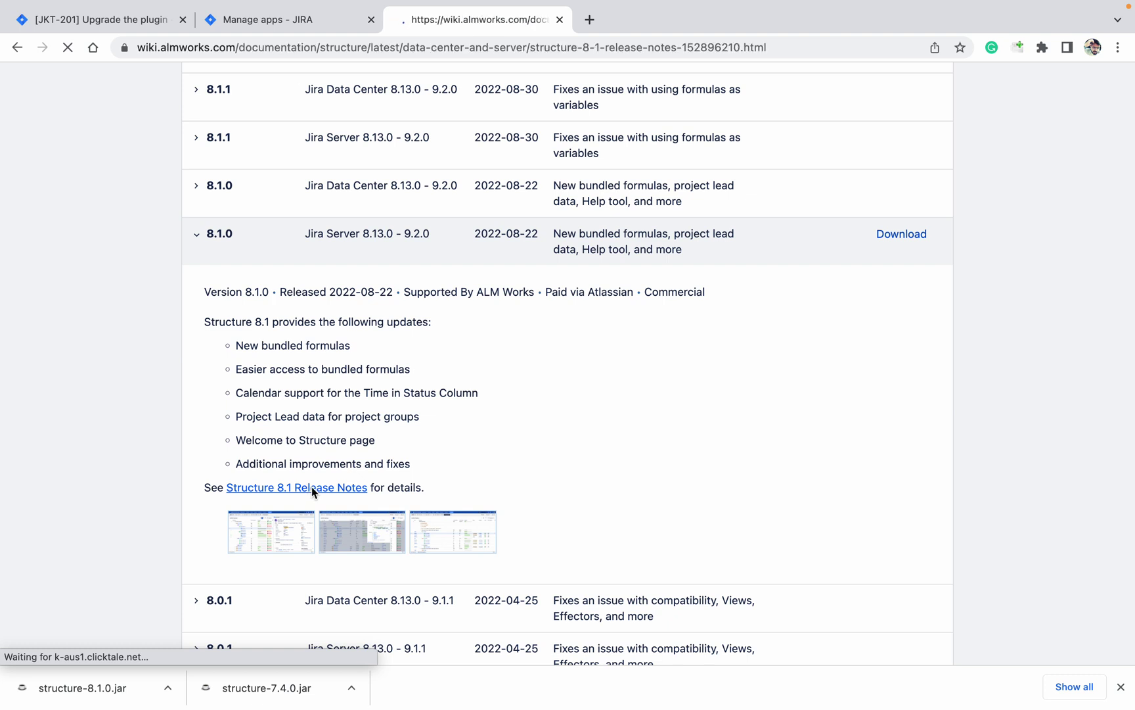
- Read the Structure 8.1 Release Notes, declining cookie tracking, then return to Jira's install confirmation for v. 8.1.0
left_click(292, 21)
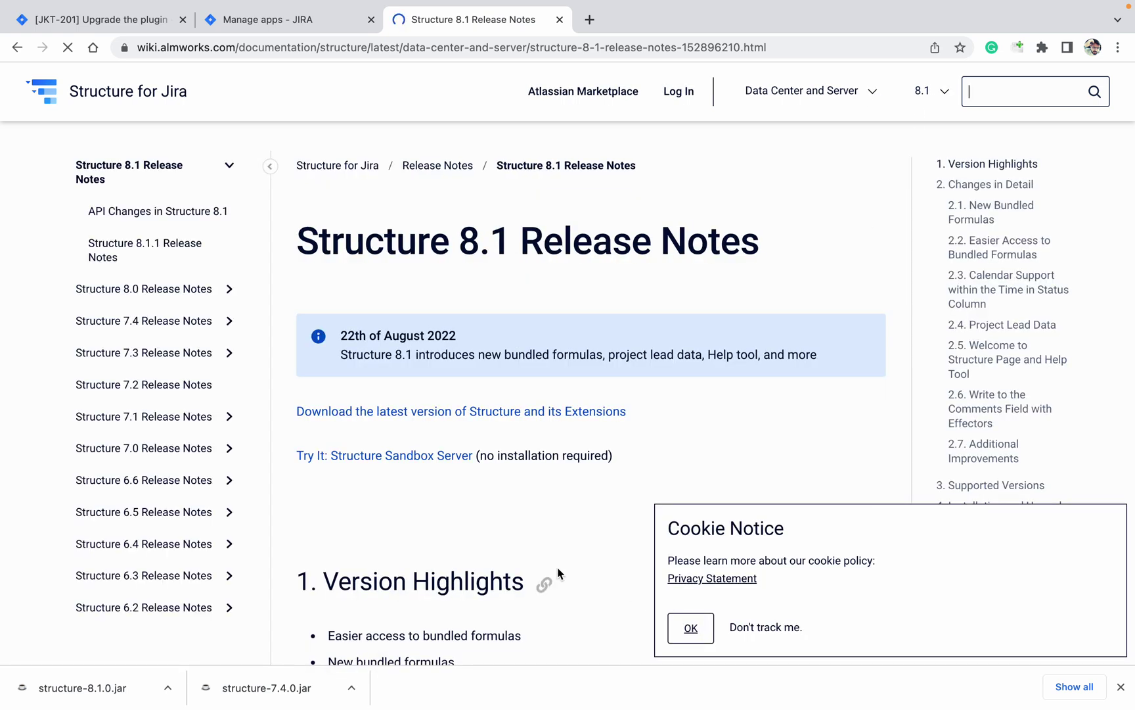
scroll(614, 557, "down", 10)
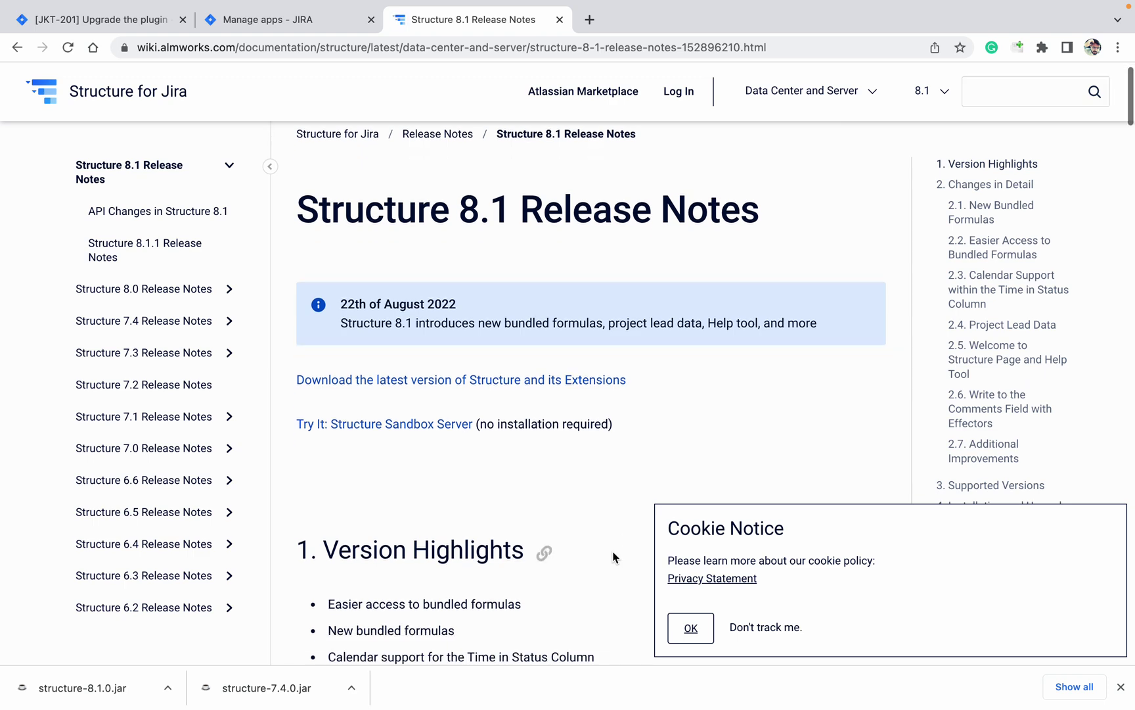
scroll(613, 557, "down", 1)
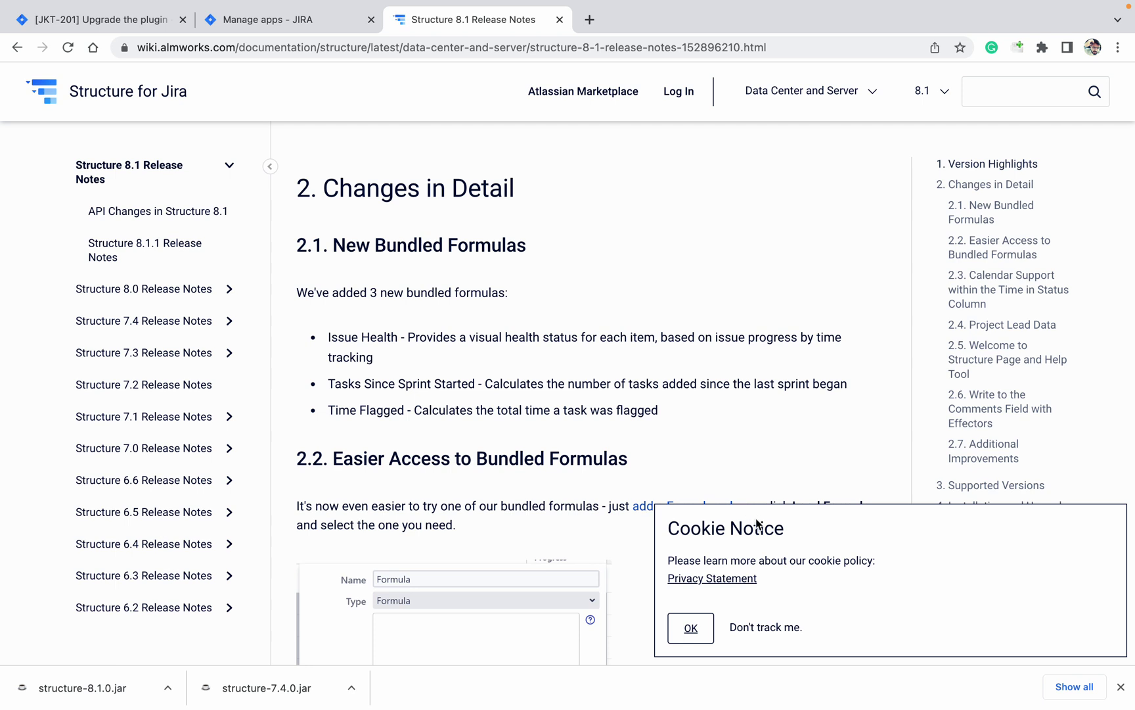
left_click(780, 625)
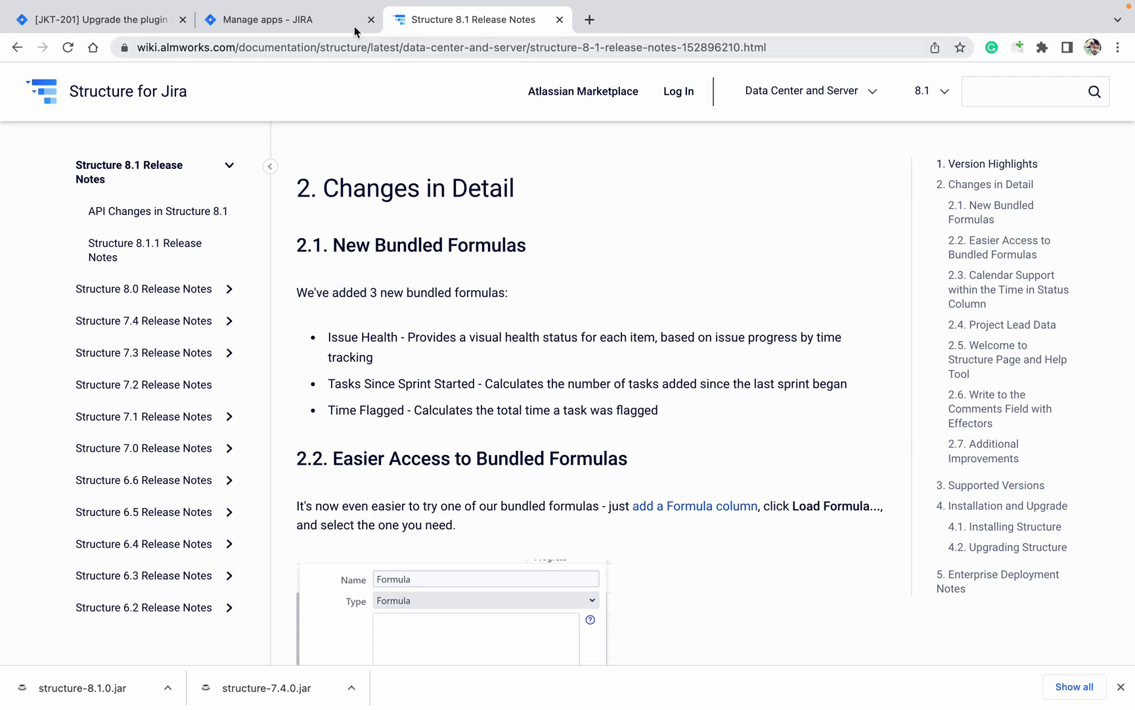
left_click(329, 22)
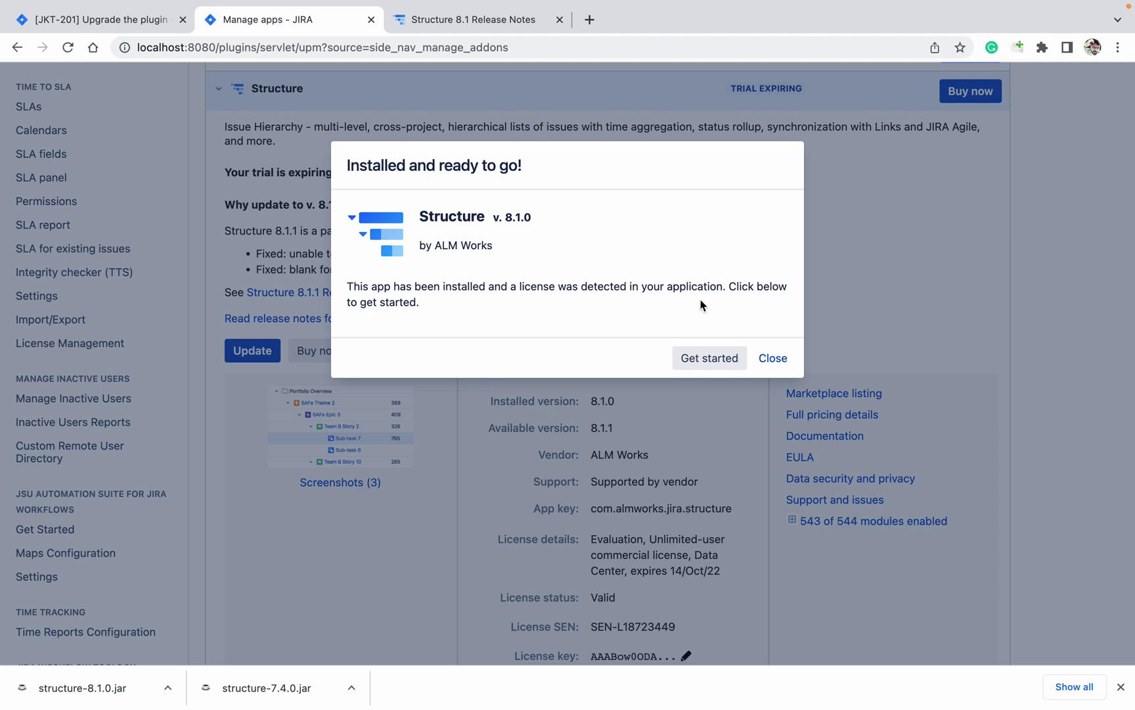
- Open Structure's License Details page, confirming version 8.1.0 with maintenance until 14 Oct, 2022
left_click(705, 360)
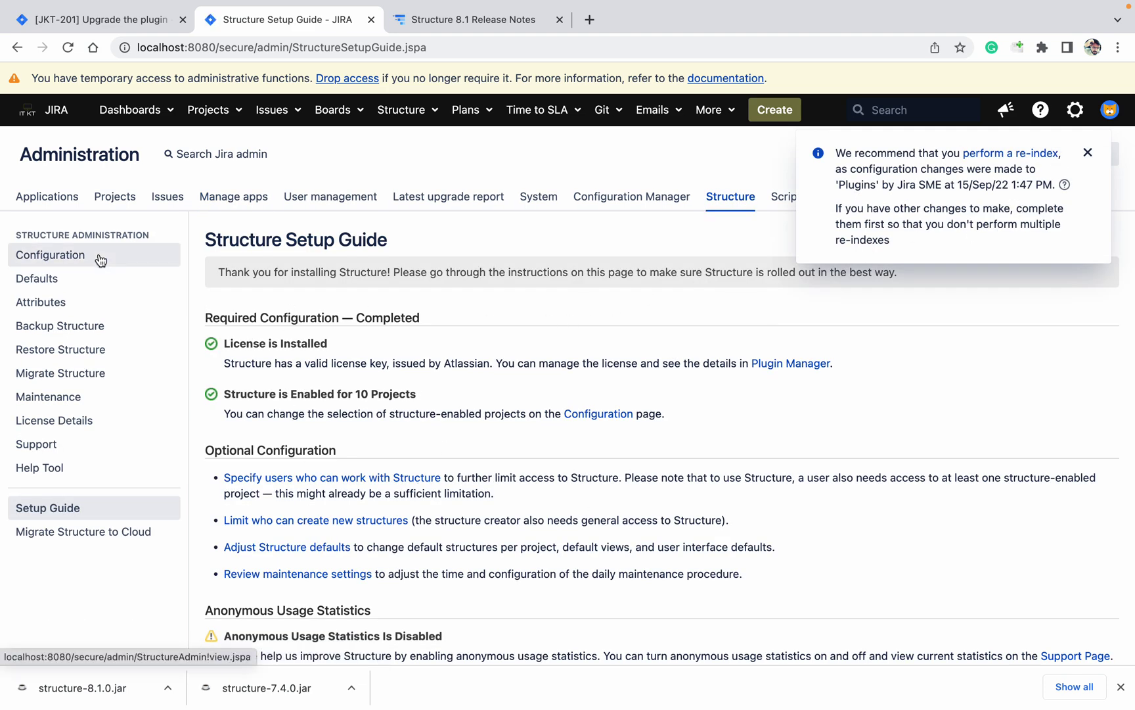
left_click(135, 428)
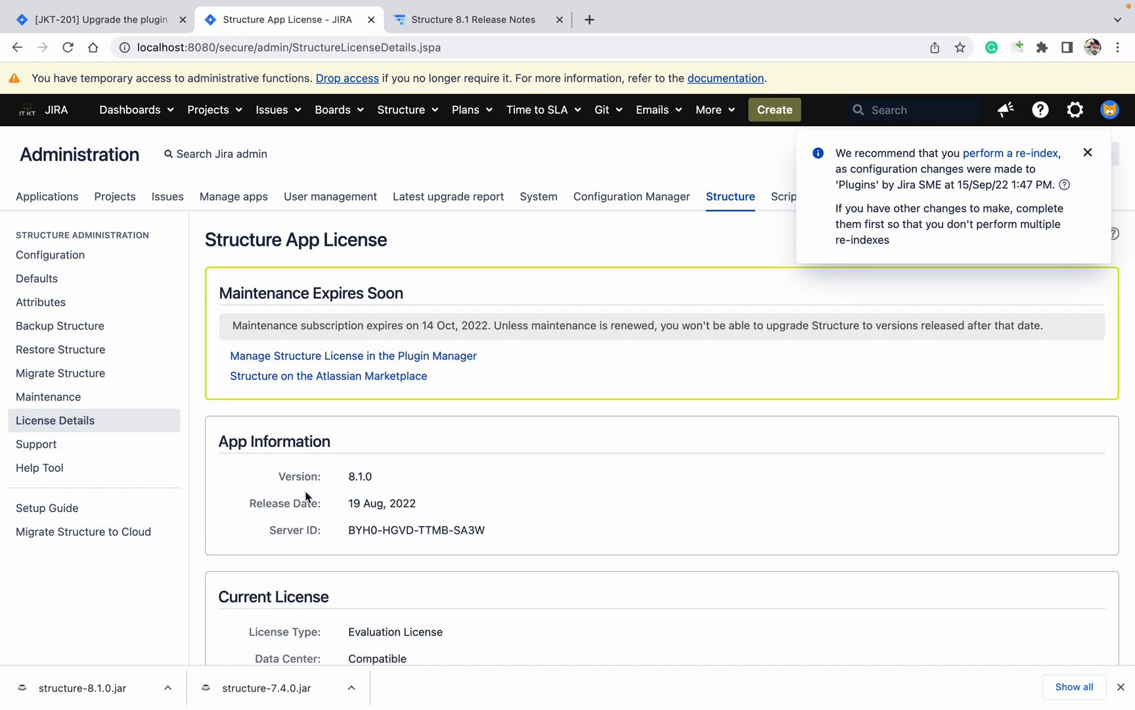